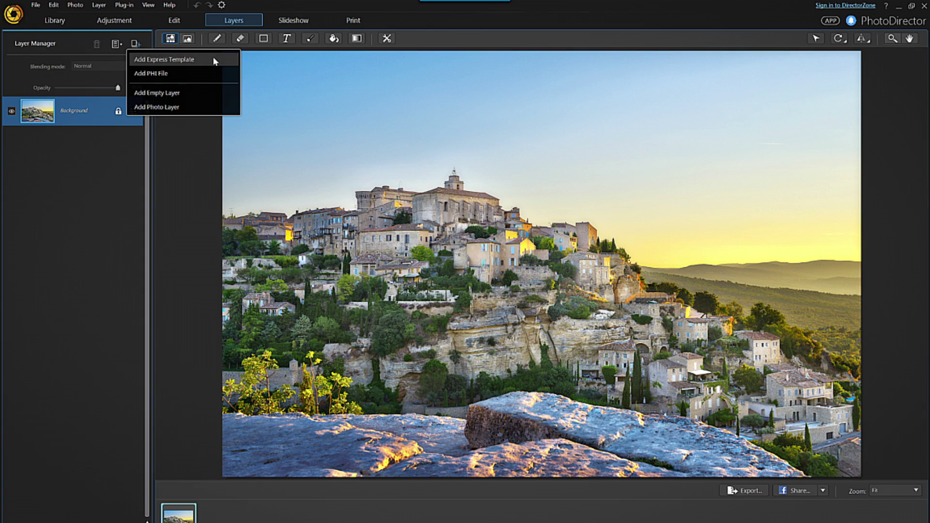
- Apply the Have_A_Sunny_Day express template to the hilltop village photo
click(214, 56)
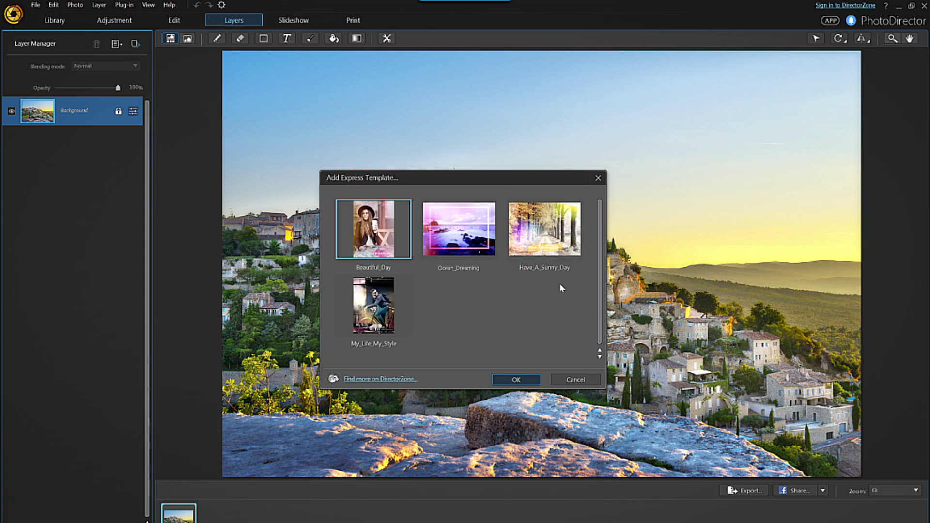
click(583, 237)
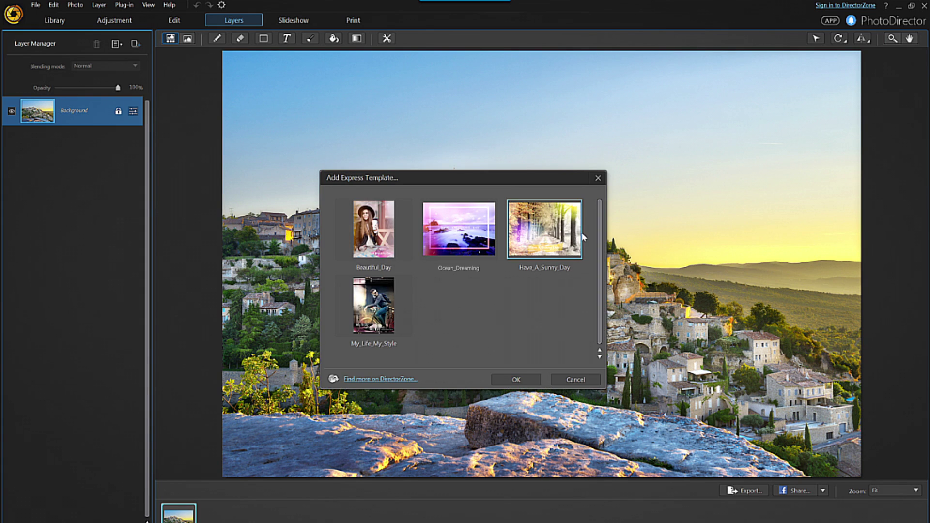
click(528, 378)
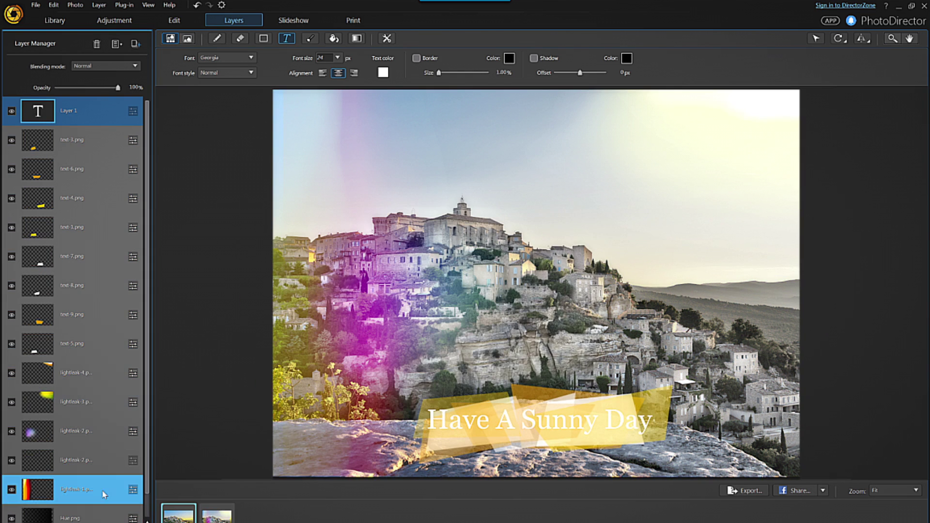
- Toggle the lightleak-1 layer off and on, confirm its adjustments, and add a text layer
click(11, 490)
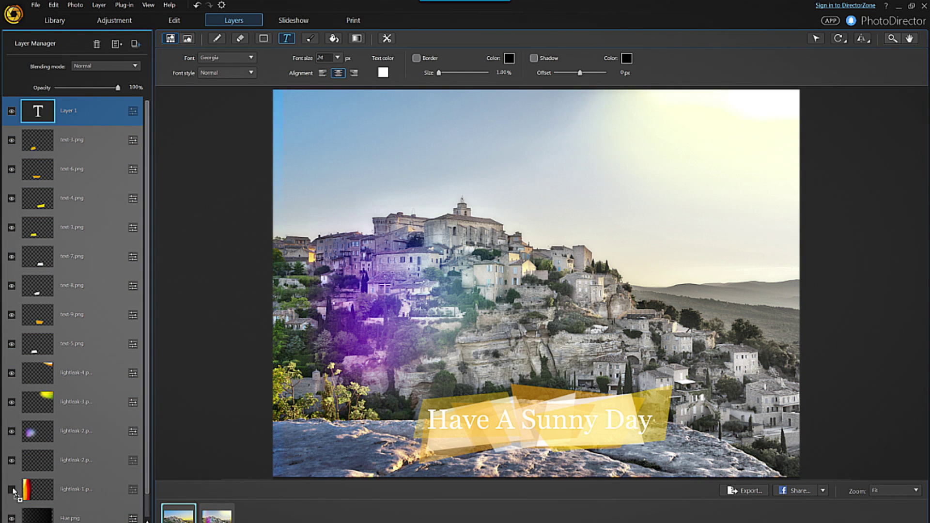
click(11, 490)
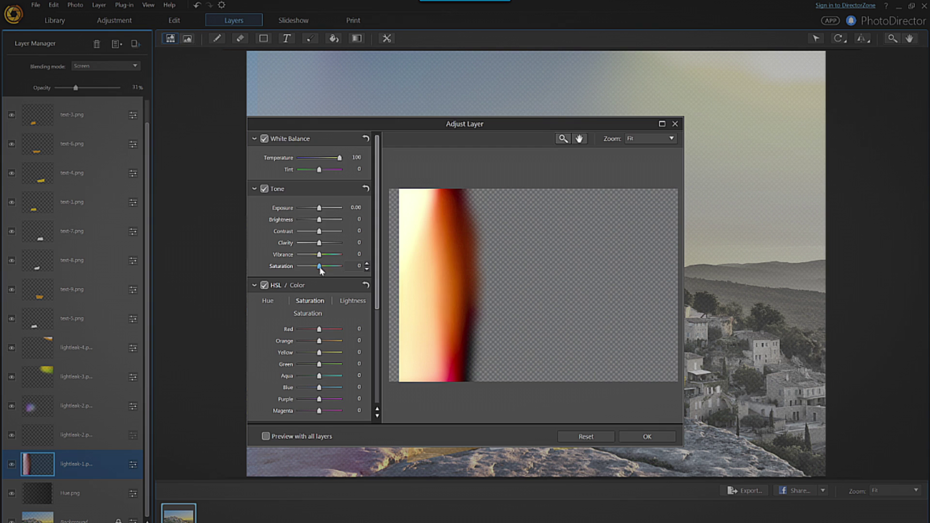
click(664, 438)
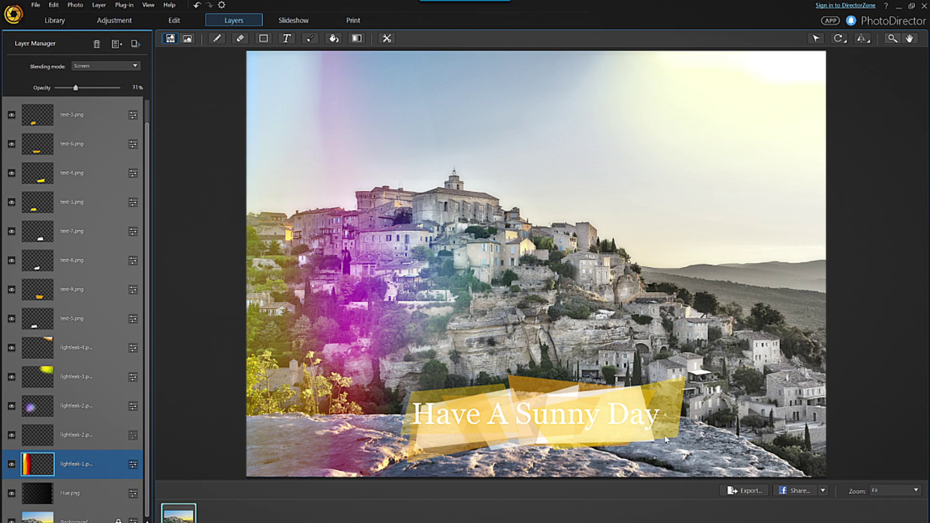
click(286, 38)
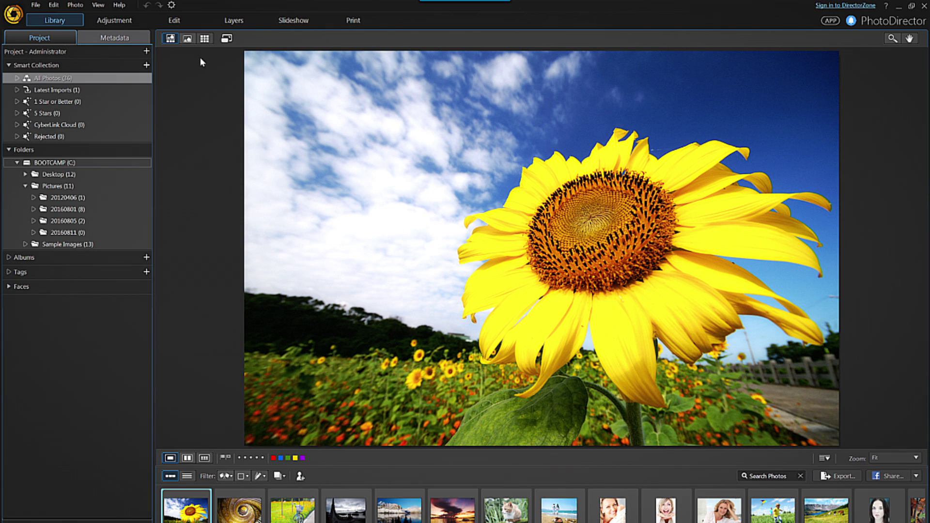
- Switch to the Layers workspace and load orchid island.jpg from the filmstrip
click(234, 21)
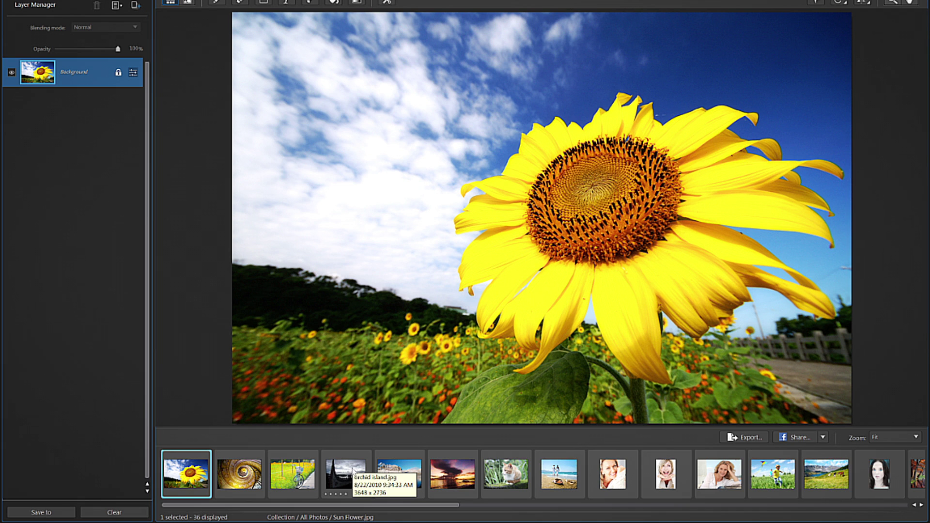
click(352, 470)
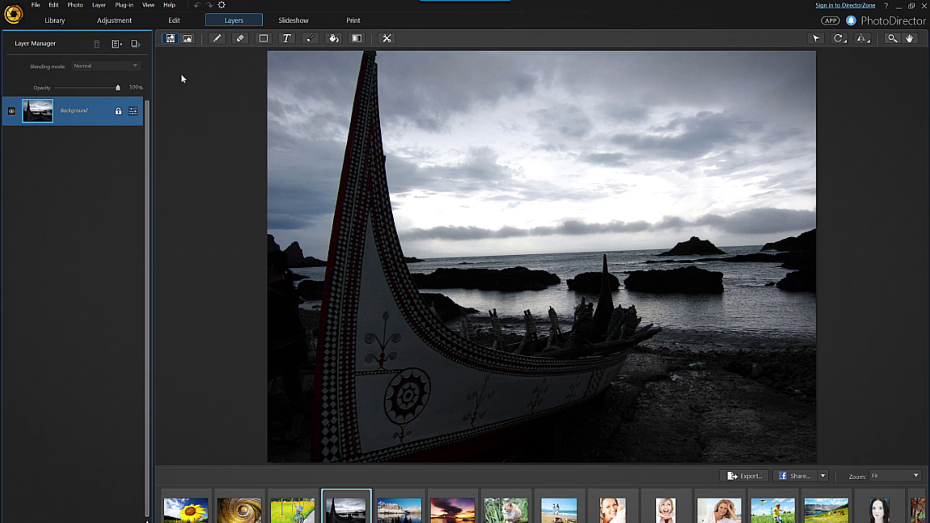
- Browse DirectorZone express templates and apply Ocean_Dreaming to the boat photo
click(135, 44)
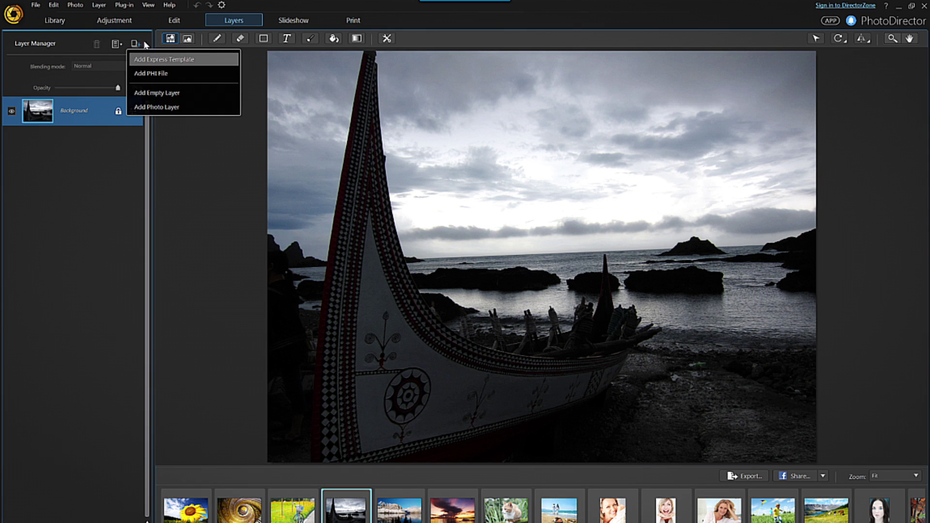
click(205, 60)
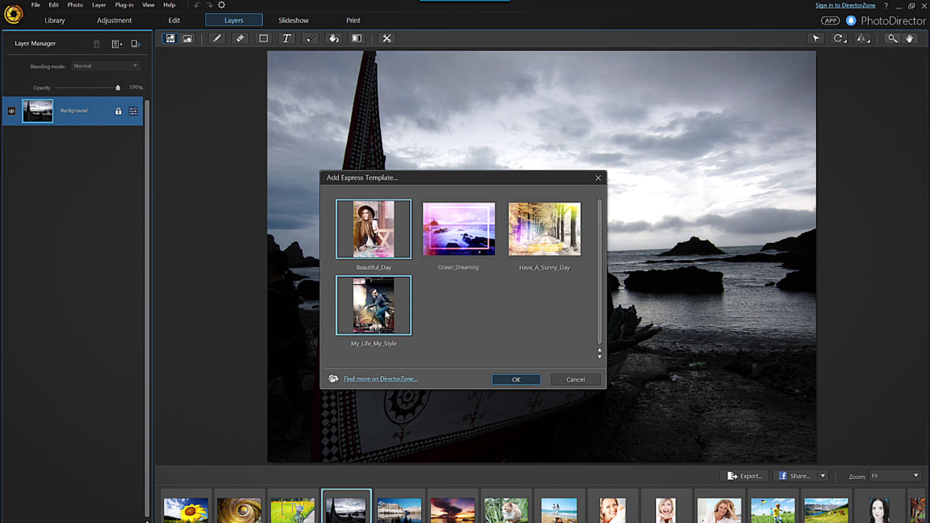
click(410, 383)
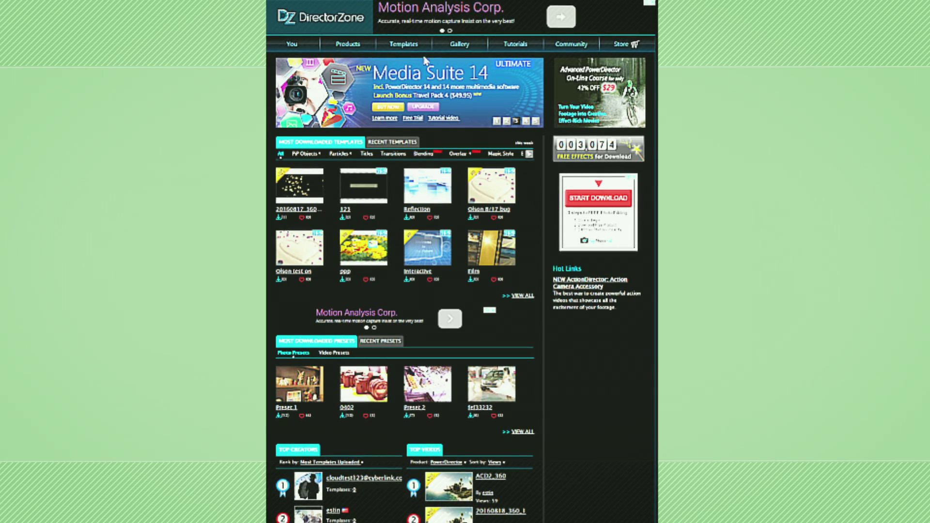
mouse_move(424, 45)
mouse_move(427, 70)
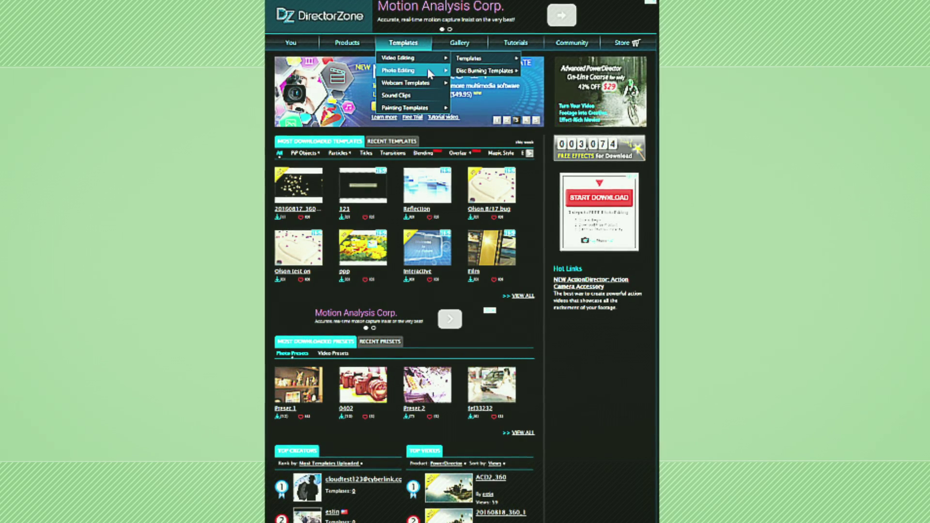
click(482, 95)
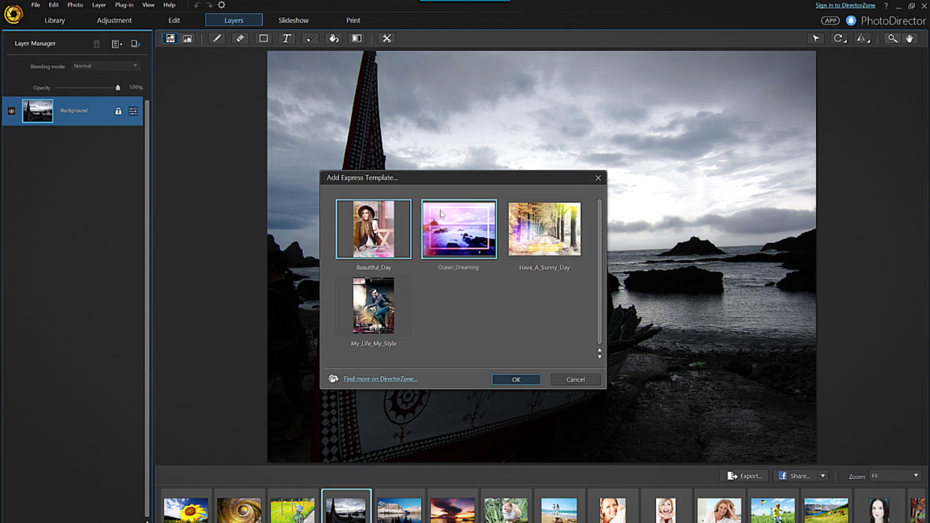
click(533, 379)
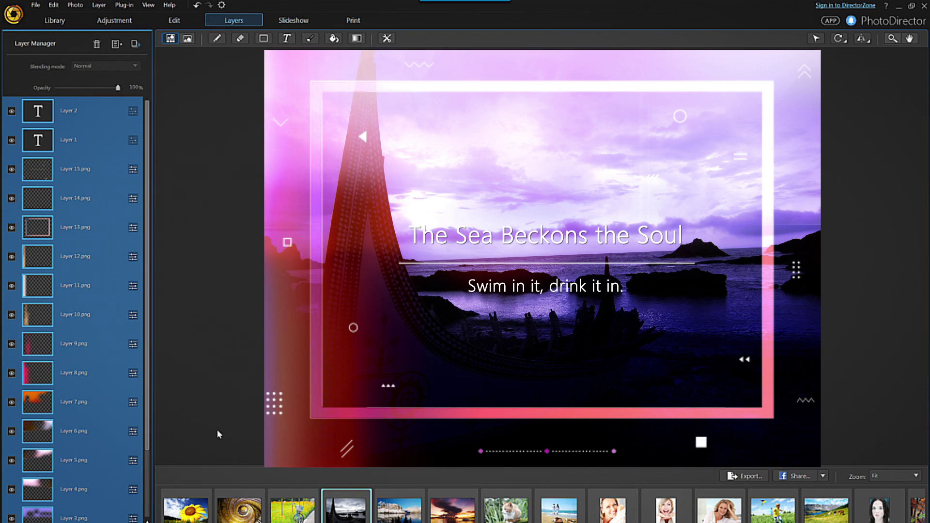
- Step through the layers from the Layer 2 text layer down to the Layer 3.png overlay
click(105, 111)
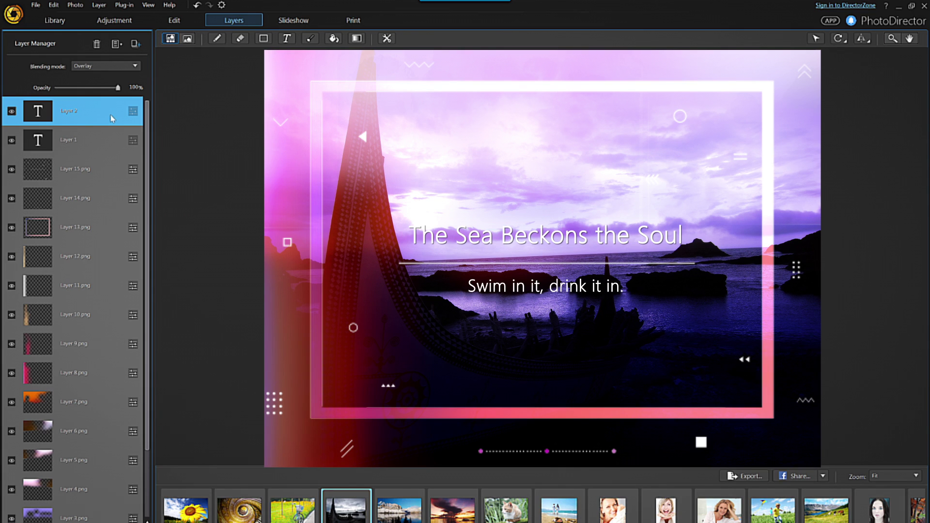
click(102, 140)
click(108, 169)
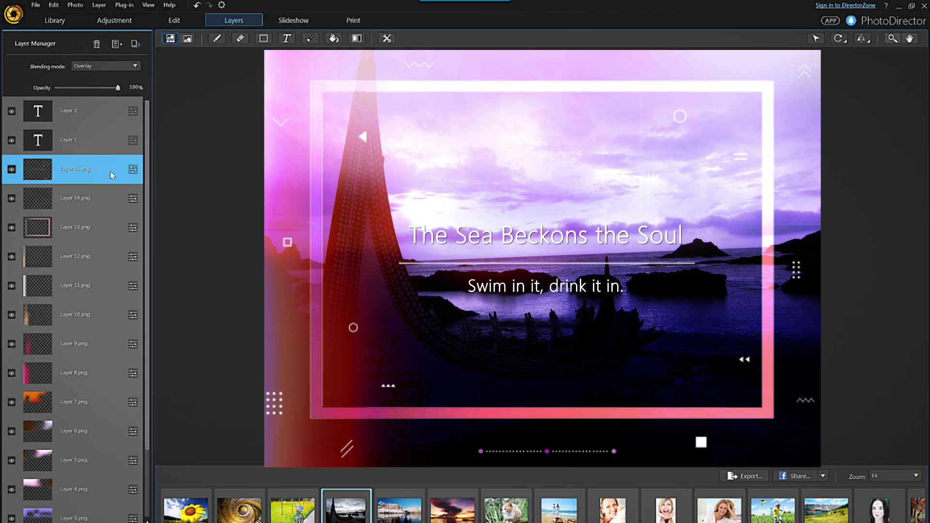
click(102, 198)
click(105, 228)
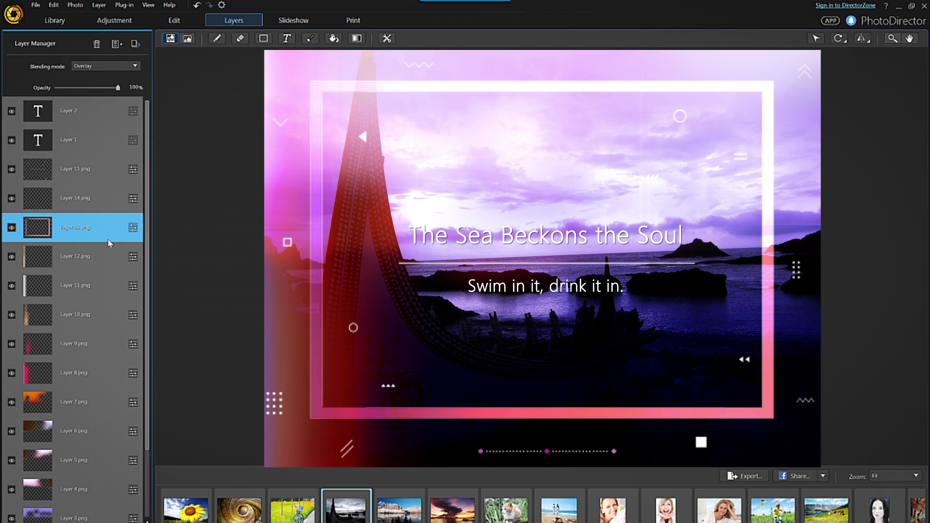
click(110, 258)
click(103, 287)
click(102, 313)
click(72, 488)
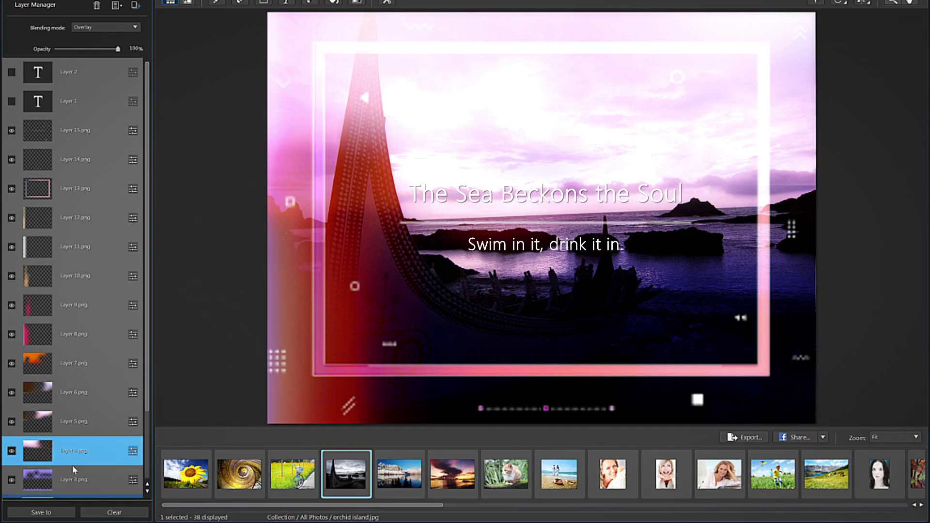
click(72, 470)
- Toggle Layer 3.png's visibility on and off several times to compare the scene
click(11, 480)
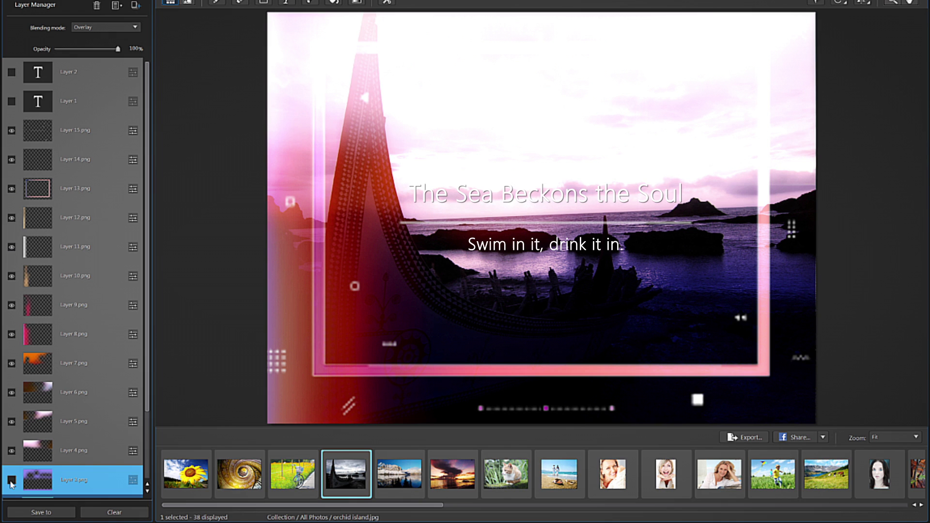
click(11, 481)
click(11, 481)
click(11, 481)
click(11, 480)
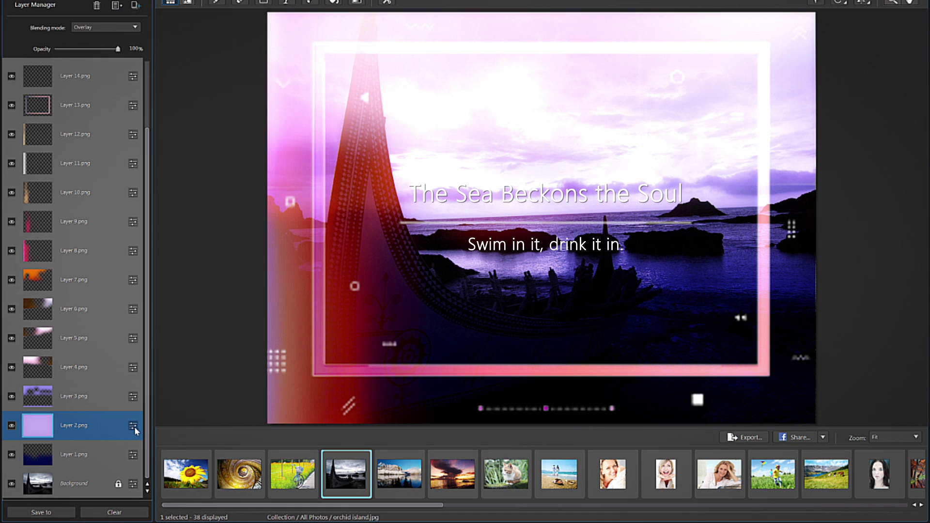
- Raise Layer 2.png's white-balance temperature to 64, warming the boat scene
click(134, 427)
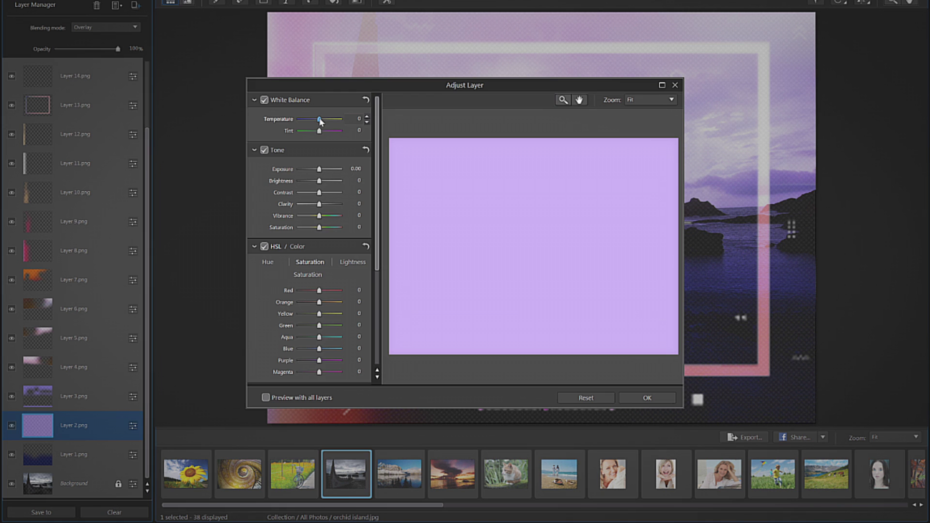
drag(321, 120, 333, 124)
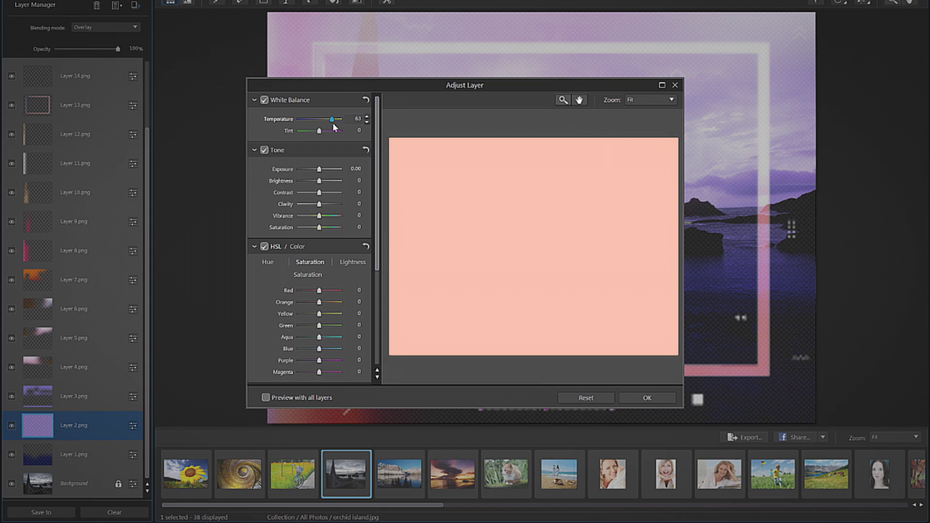
click(640, 398)
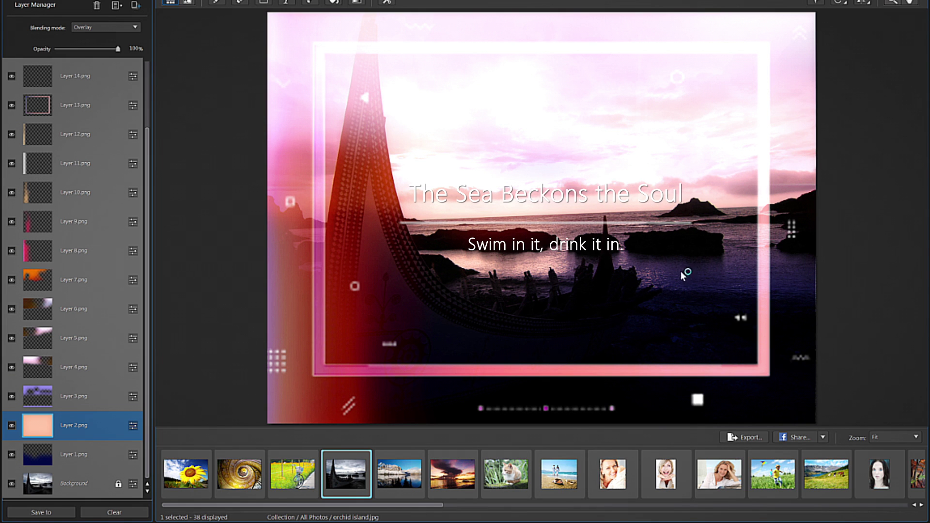
- Brighten Layer 3 slightly through its adjustment settings
click(112, 403)
click(133, 397)
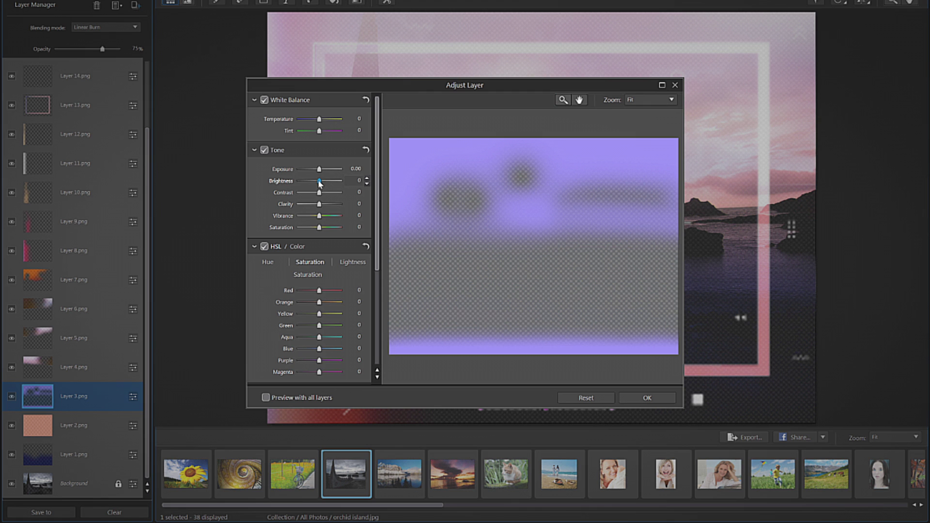
drag(331, 186, 336, 186)
click(632, 397)
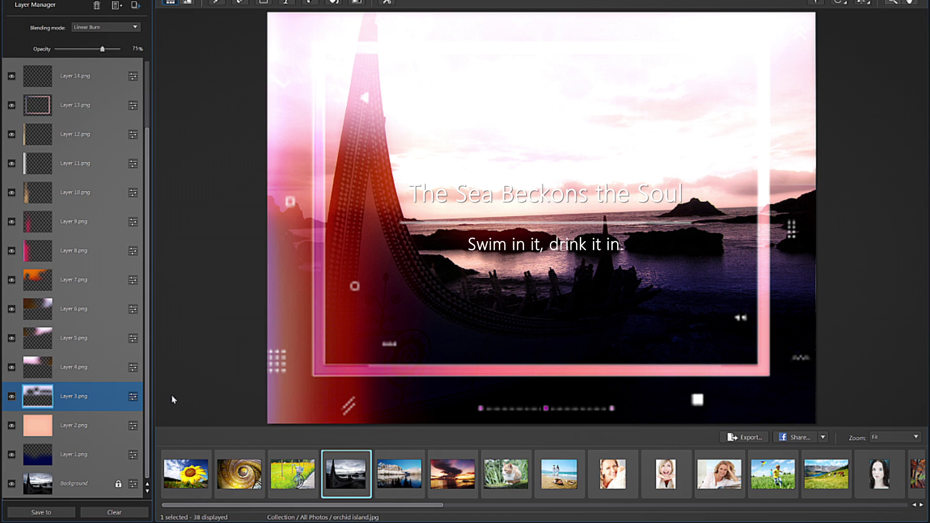
- Delete the magenta streak Layer 8.png from the layer stack
right_click(98, 250)
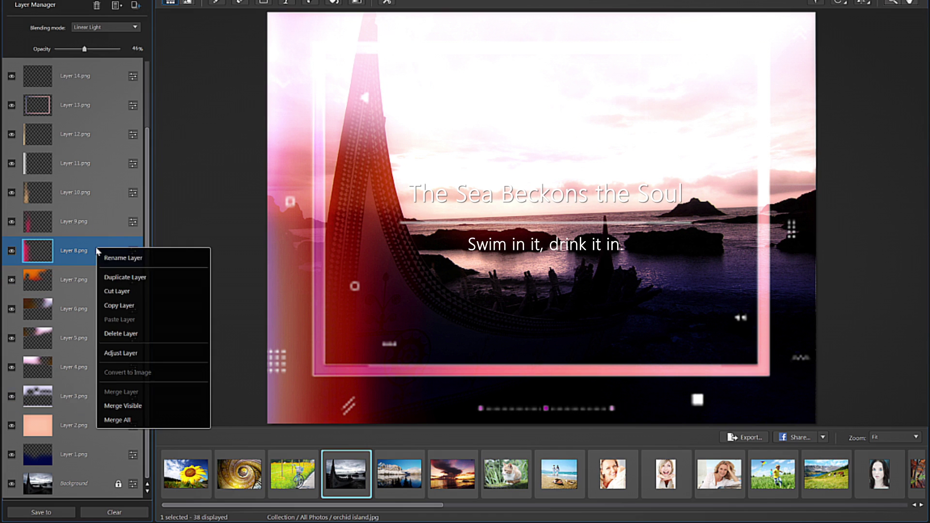
click(170, 335)
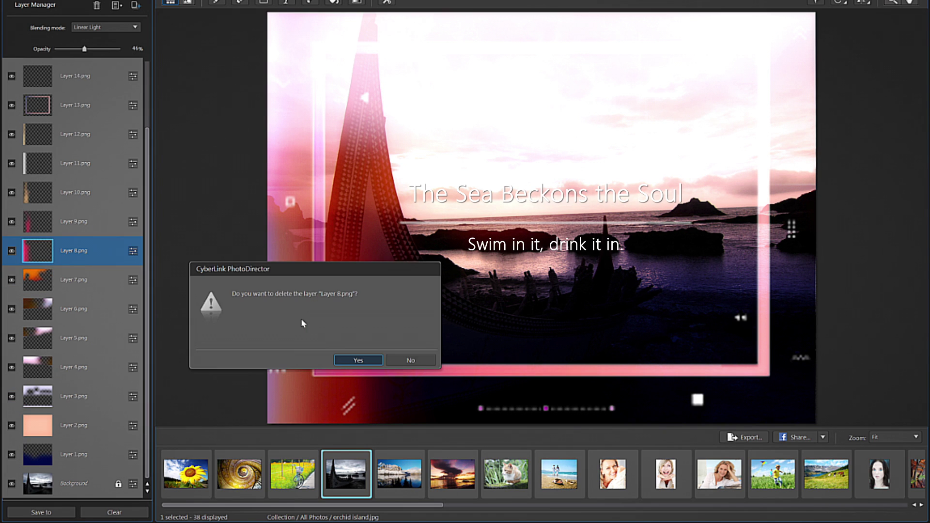
click(344, 358)
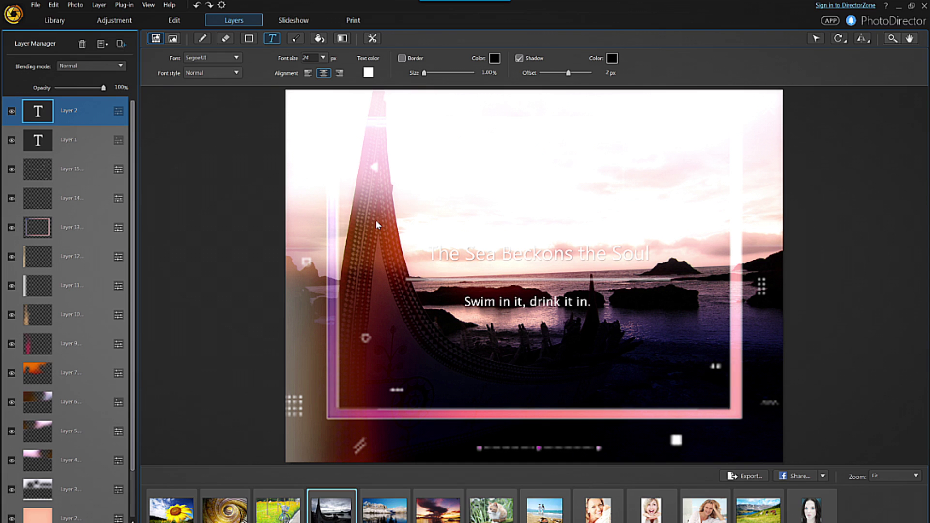
- Retype the title as 'Stunning Sunset' in Segoe Print, size 36, in a slightly darkened orange
click(441, 252)
text(Stunning Sunset)
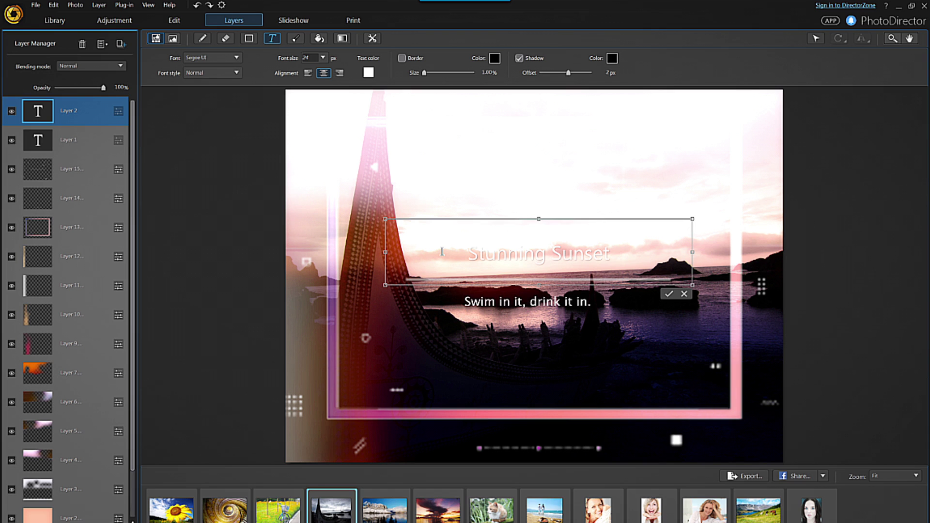
click(236, 57)
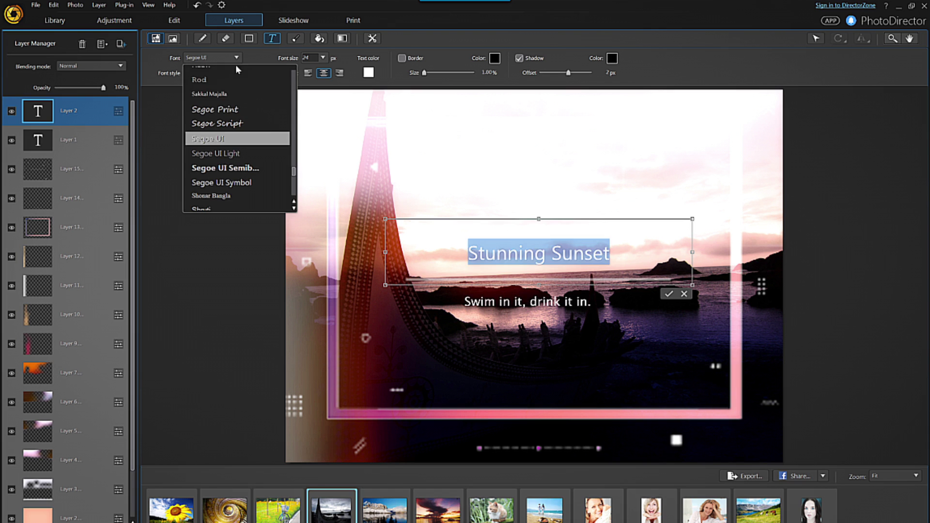
click(239, 111)
click(323, 58)
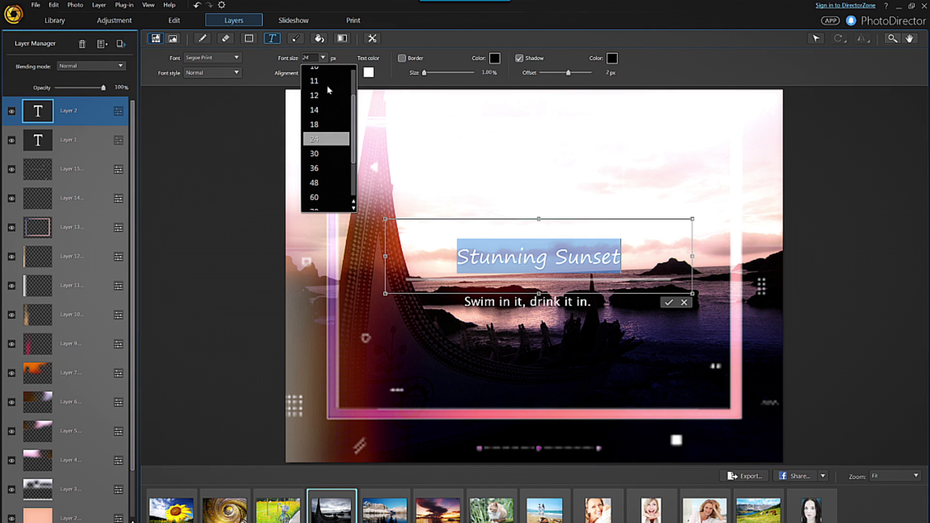
click(314, 168)
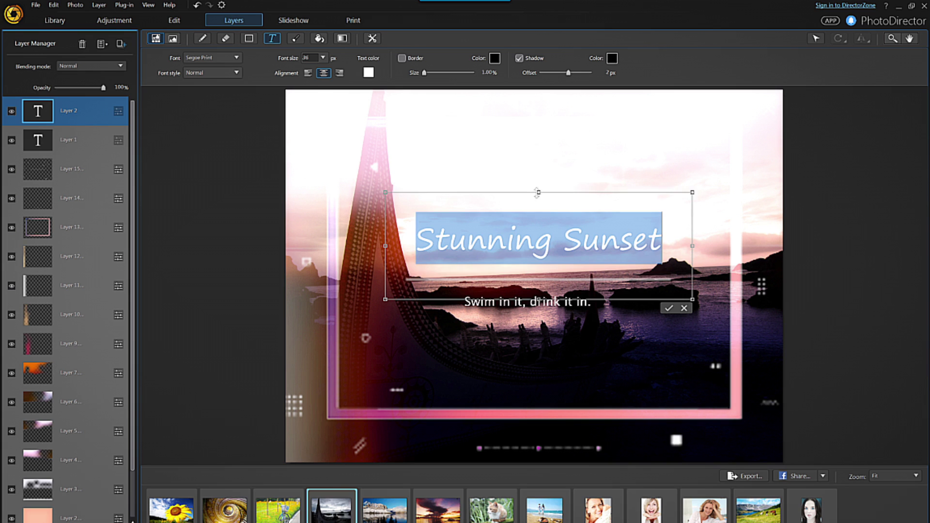
click(369, 72)
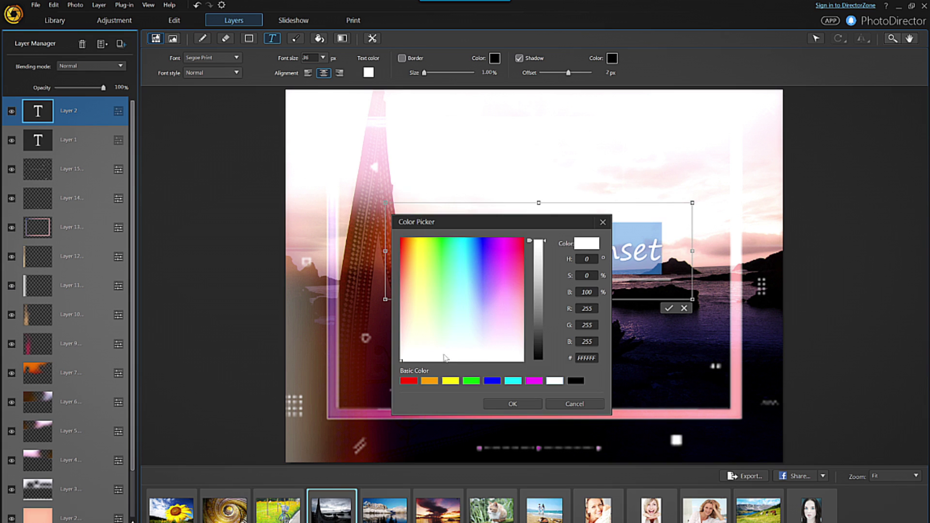
click(429, 380)
drag(546, 244, 547, 250)
key(Return)
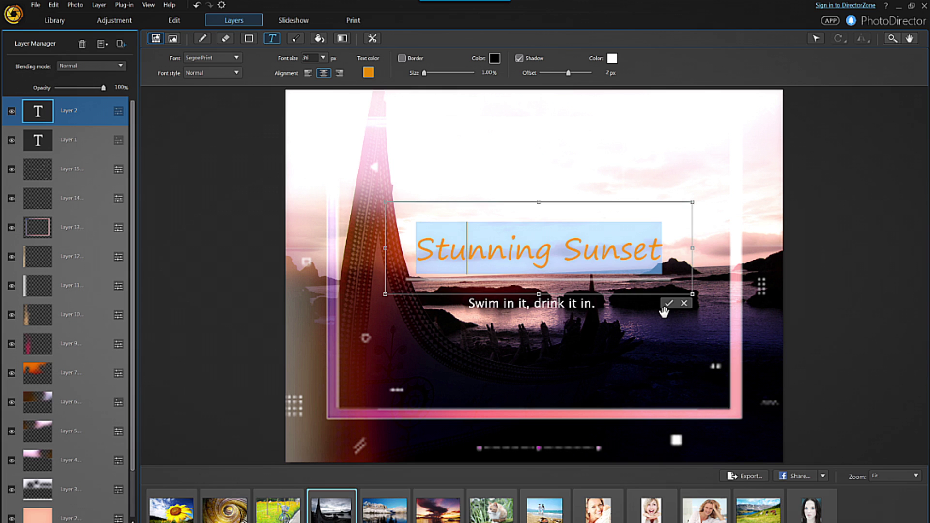
click(668, 308)
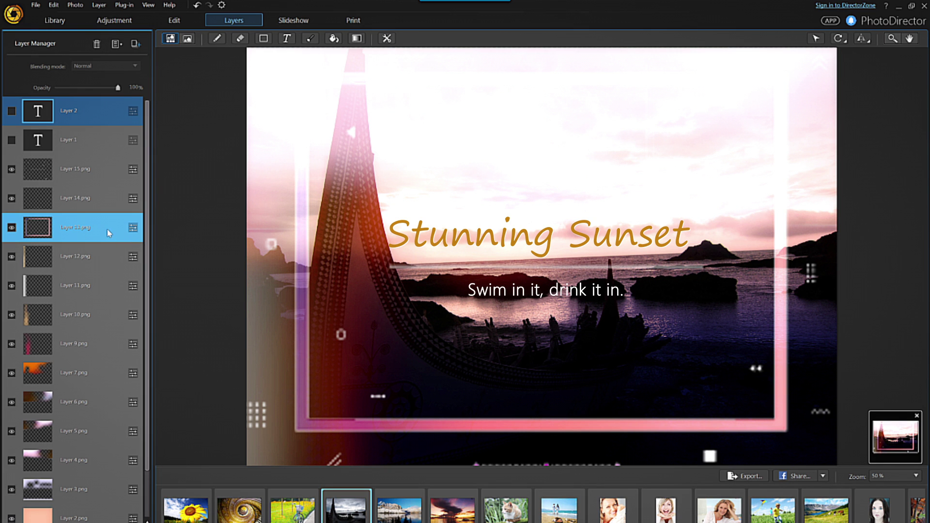
- Narrow the Layer 13.png pink frame from both sides and rotate it clockwise
click(11, 228)
click(11, 227)
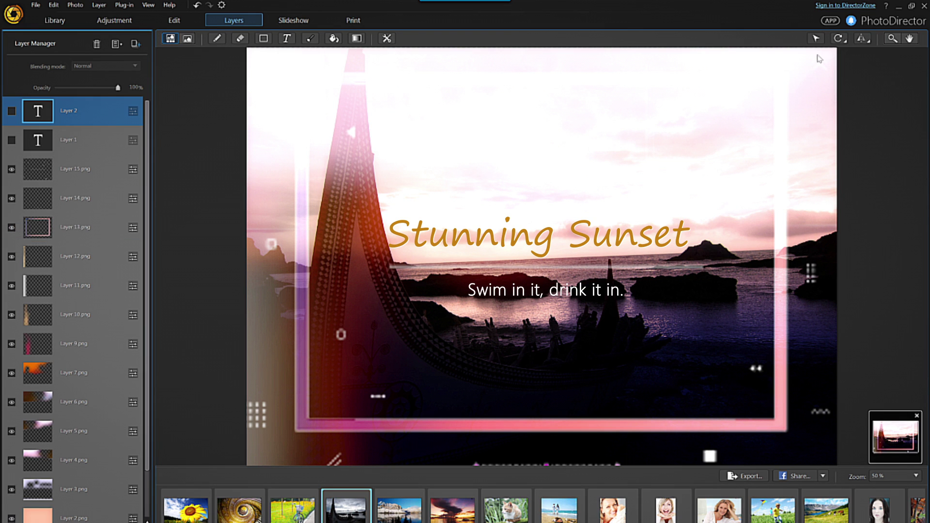
click(817, 40)
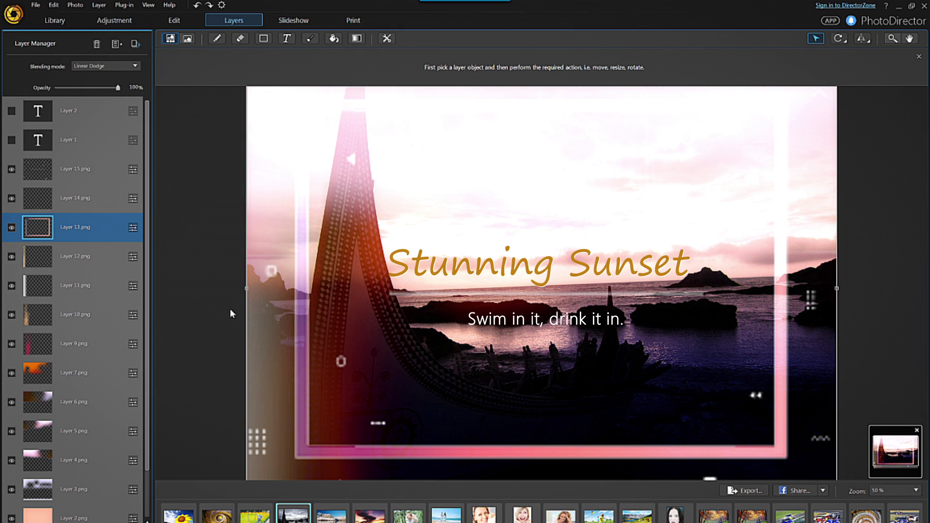
drag(247, 290, 267, 291)
drag(836, 288, 804, 289)
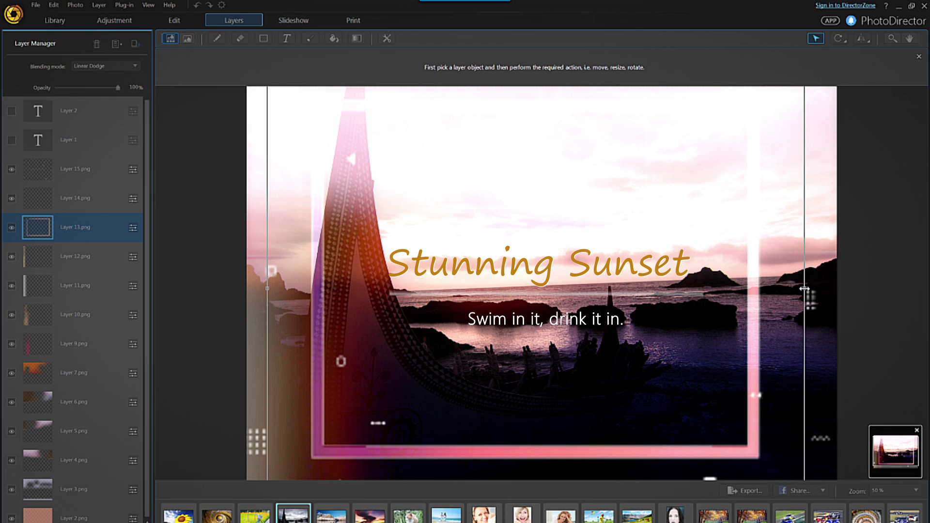
drag(808, 284, 801, 325)
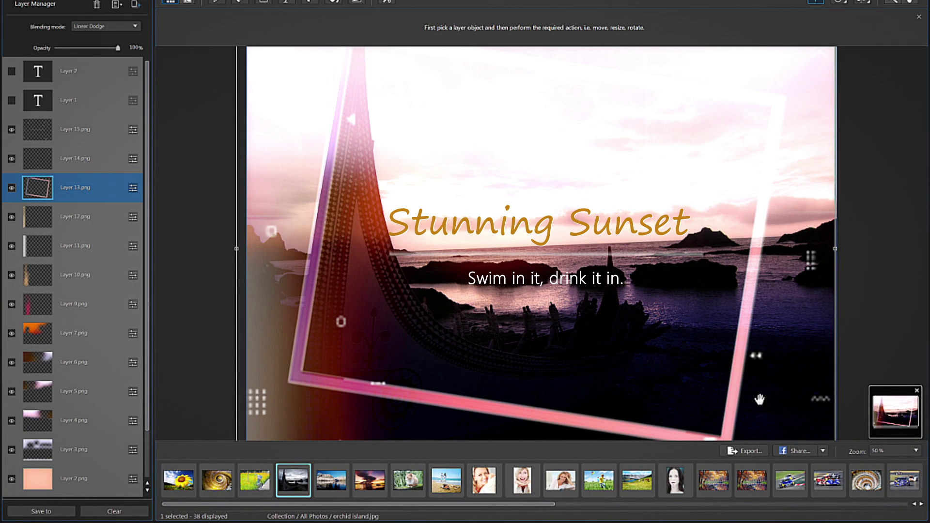
- In Photo Export, resize to fit Width and Height 1024×1024 and expand the Metadata and Watermark sections
click(760, 453)
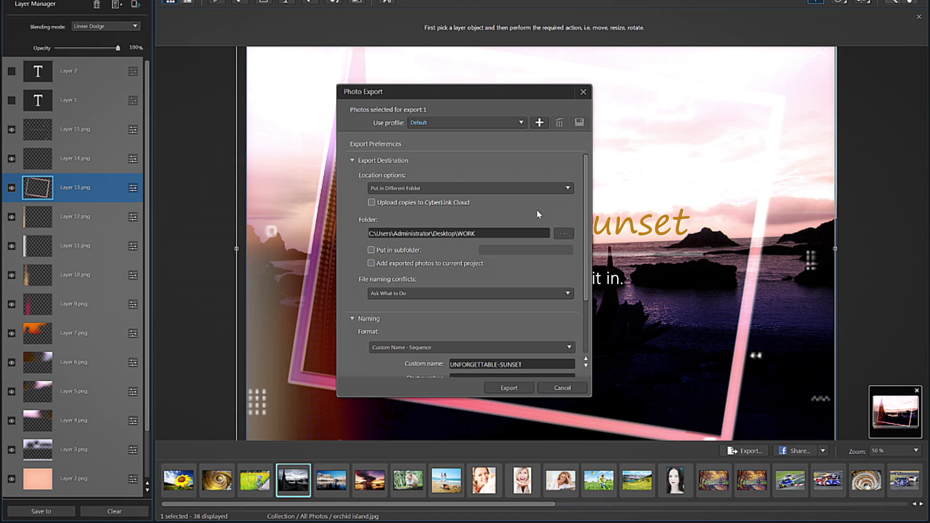
click(518, 234)
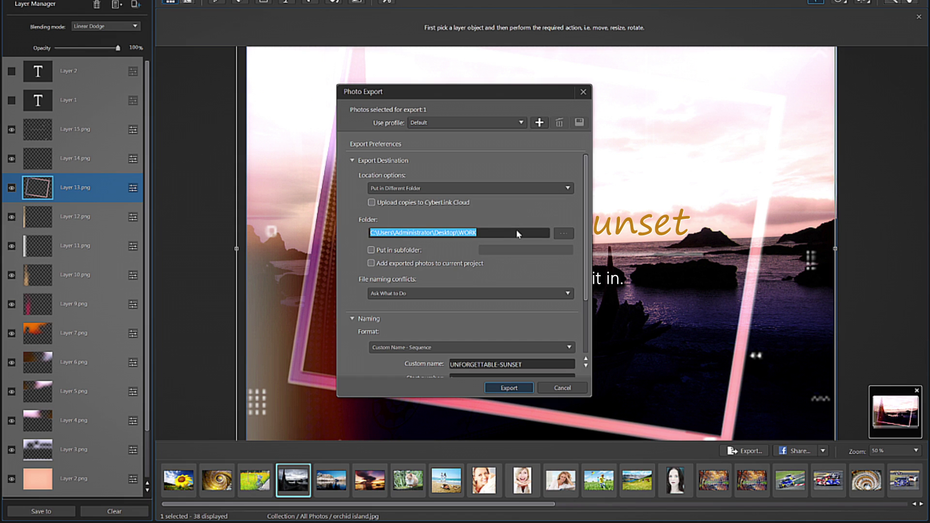
scroll(358, 286, down, 5)
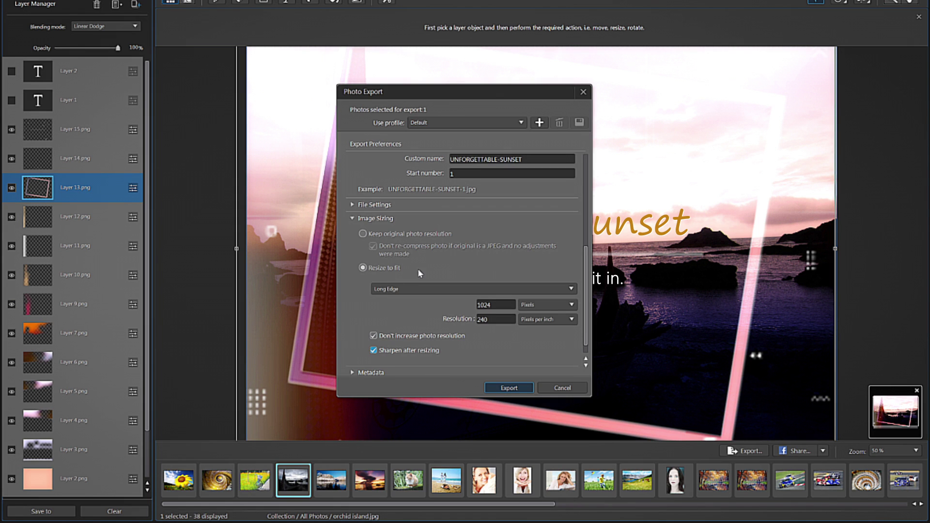
click(429, 289)
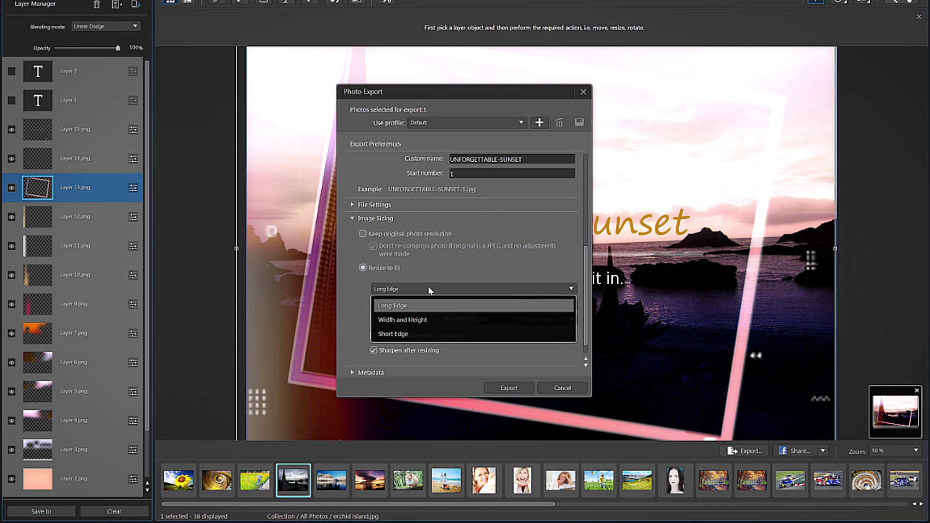
click(435, 318)
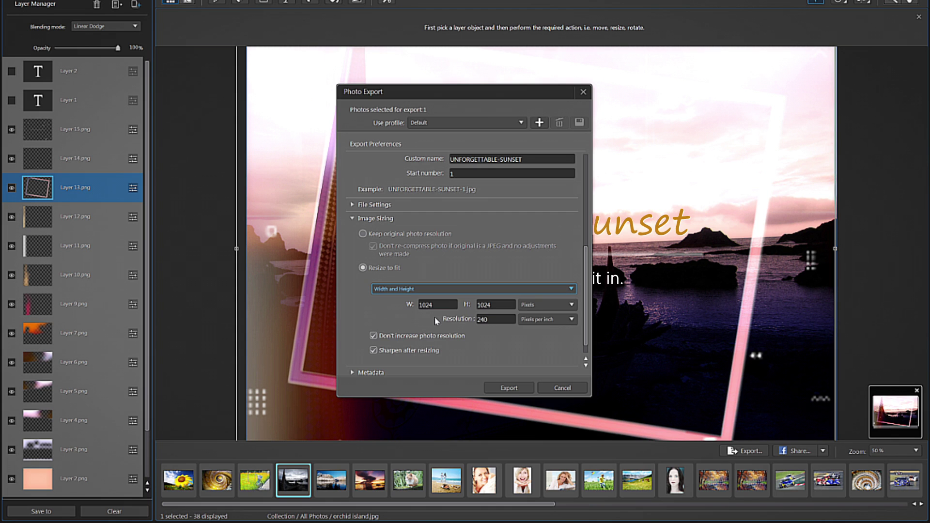
click(361, 372)
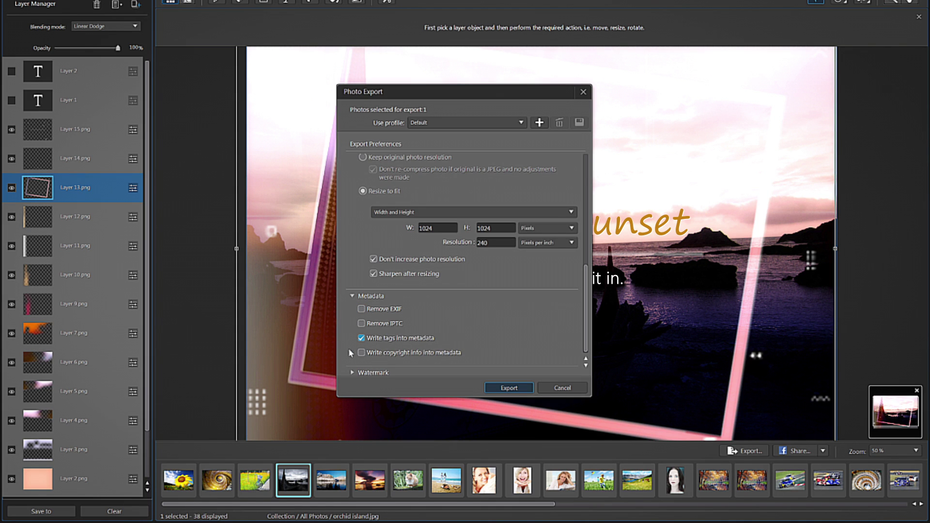
click(361, 373)
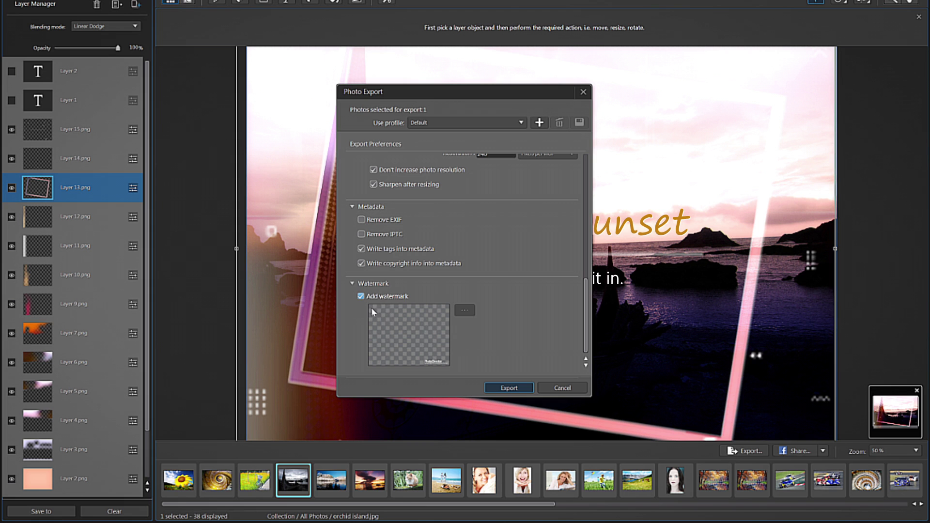